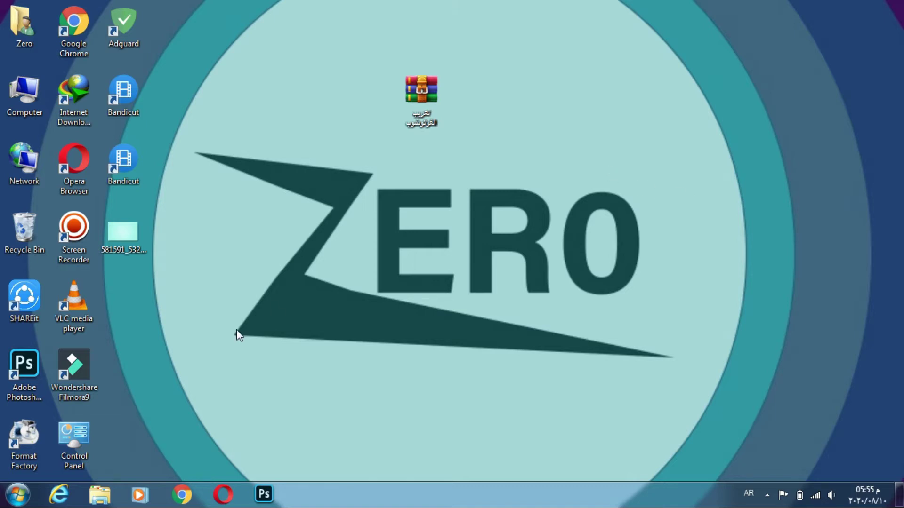
Launch Photoshop from the taskbar, then minimize it back to the desktop.
{"action": "left_click", "coordinate": [264, 497]}
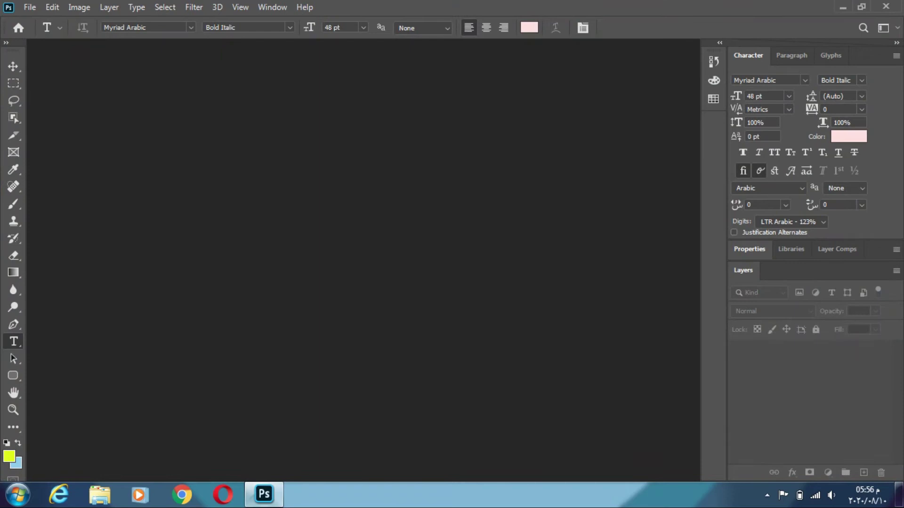
{"action": "left_click", "coordinate": [899, 494]}
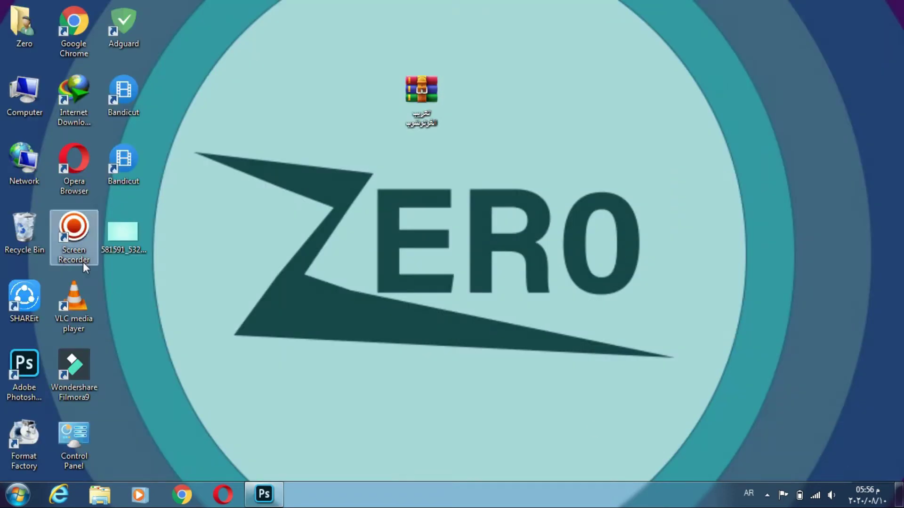
Open the light-cyan image and start an Arabic text layer coloured black (000000).
{"action": "mouse_move", "coordinate": [117, 244]}
{"action": "left_mouse_down"}
{"action": "mouse_move", "coordinate": [179, 330]}
{"action": "mouse_move", "coordinate": [264, 493]}
{"action": "left_mouse_up"}
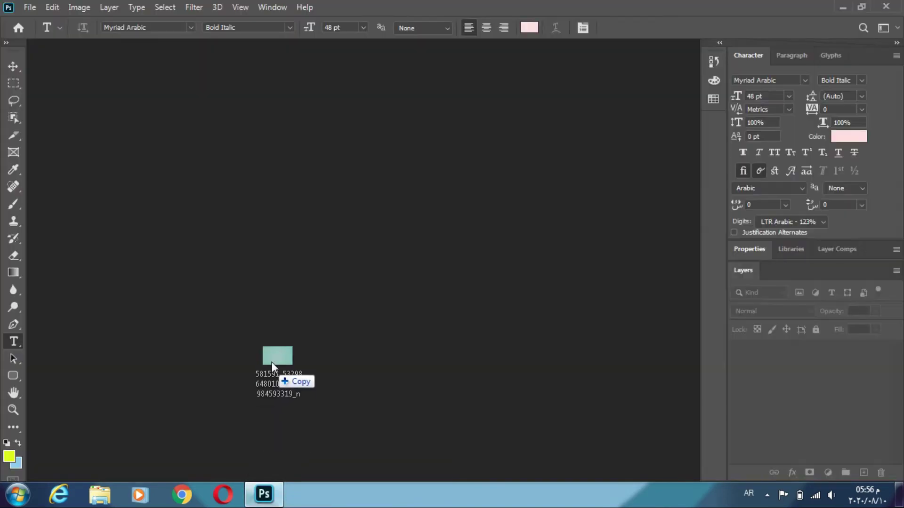
{"action": "left_click_drag", "start_coordinate": [263, 493], "coordinate": [271, 361]}
{"action": "left_click", "coordinate": [214, 242]}
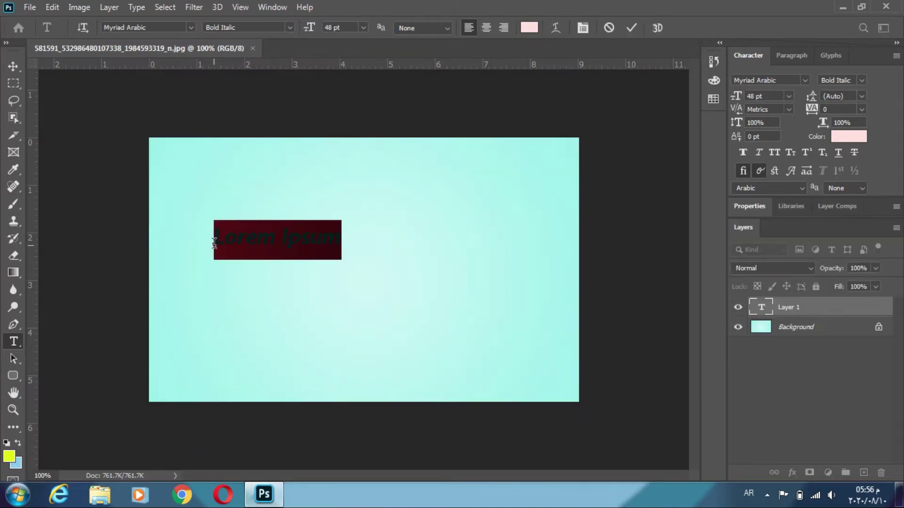
{"action": "type", "text": "بببب"}
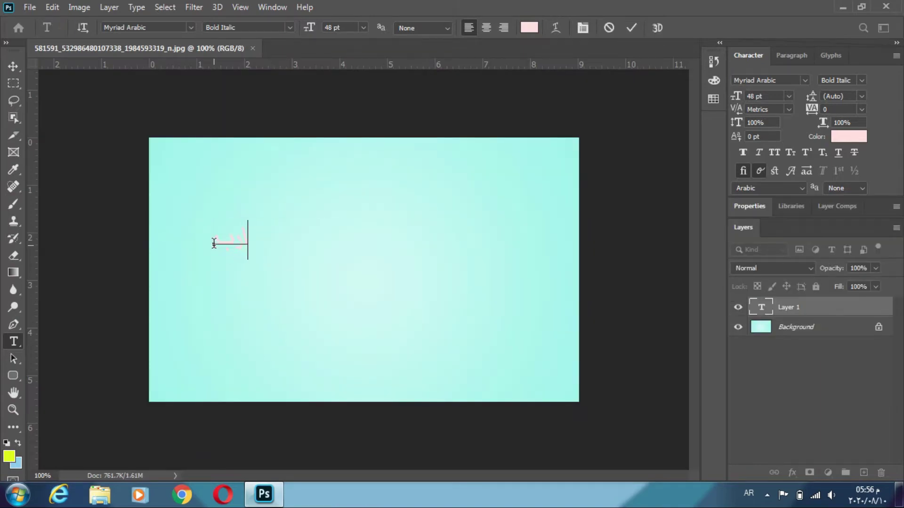
{"action": "double_click", "coordinate": [214, 243]}
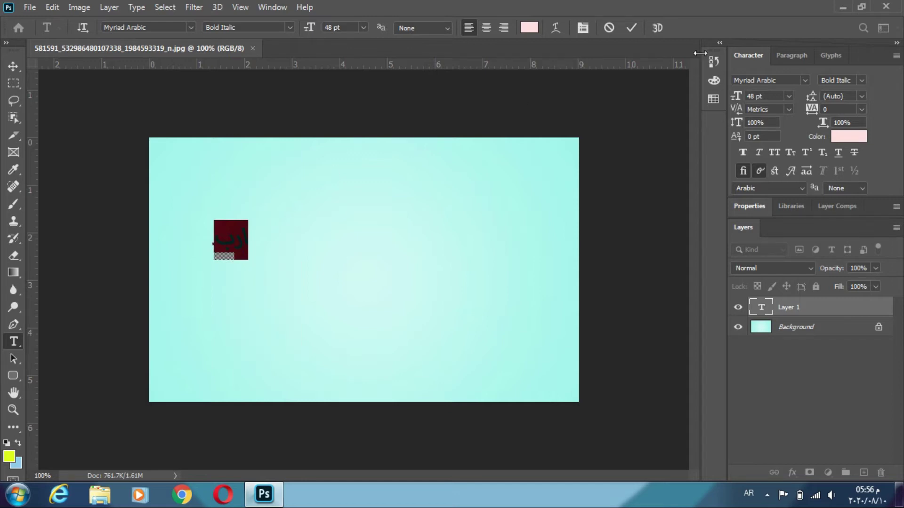
{"action": "left_click", "coordinate": [839, 138]}
{"action": "type", "text": "000000"}
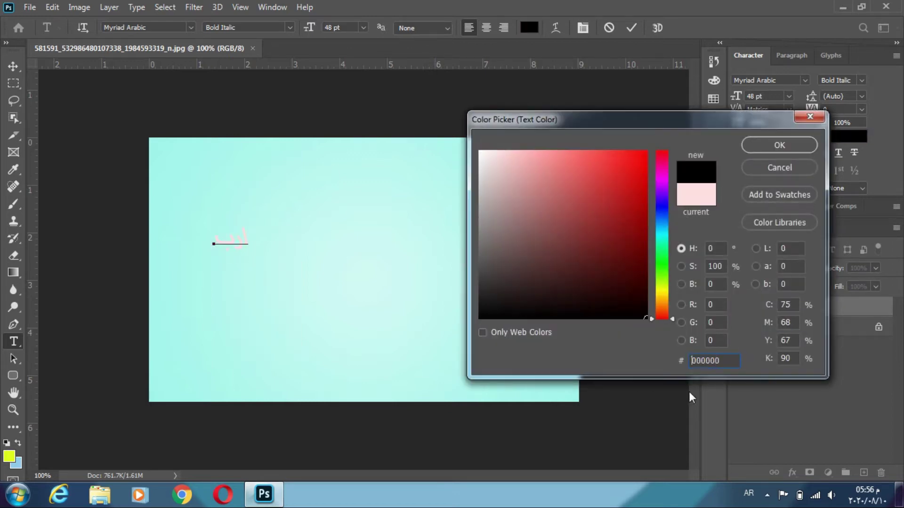
{"action": "left_click", "coordinate": [772, 146]}
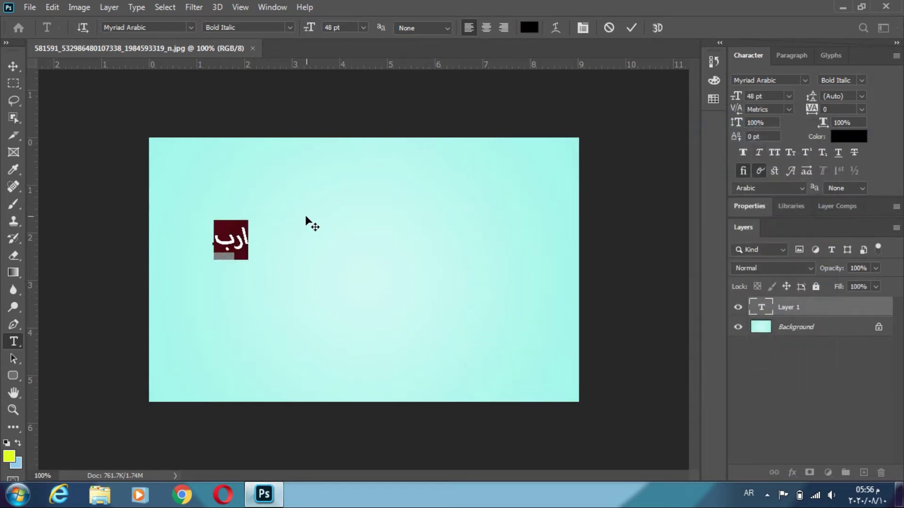
Type trial Arabic text such as الاعلان, erase it, cancel the edit and close the image.
{"action": "left_click", "coordinate": [259, 220]}
{"action": "type", "text": "م"}
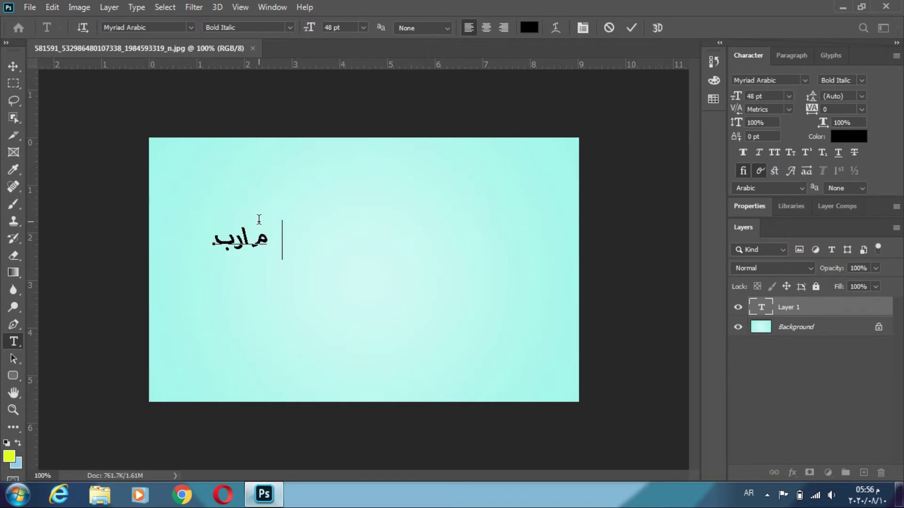
{"action": "type", "text": "جج"}
{"action": "key", "text": "ctrl+a"}
{"action": "key", "text": "BackSpace"}
{"action": "type", "text": "الاعلان"}
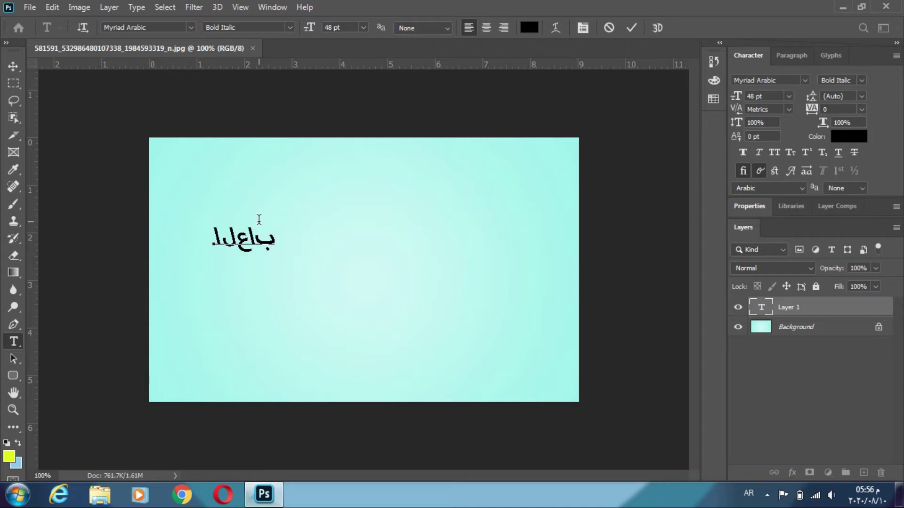
{"action": "key", "text": "Left"}
{"action": "key", "text": "End"}
{"action": "key", "text": "ctrl+a"}
{"action": "key", "text": "BackSpace"}
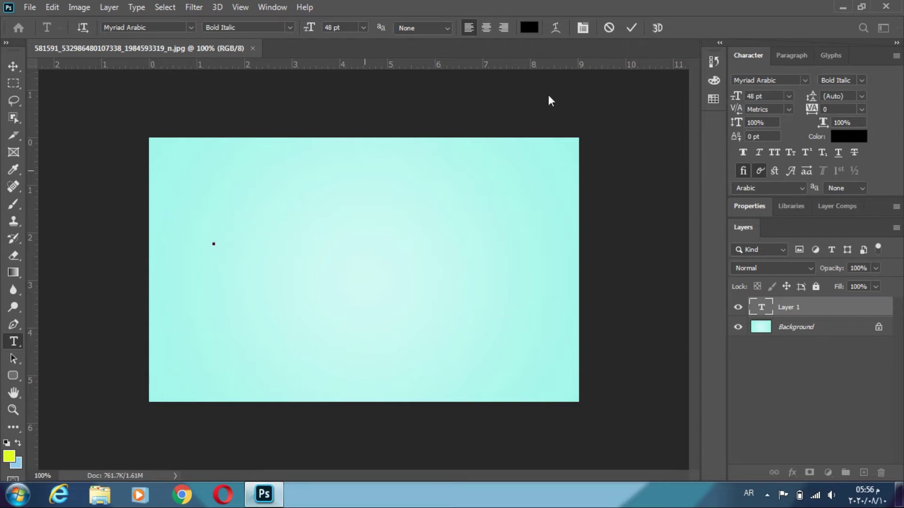
{"action": "left_click", "coordinate": [631, 27]}
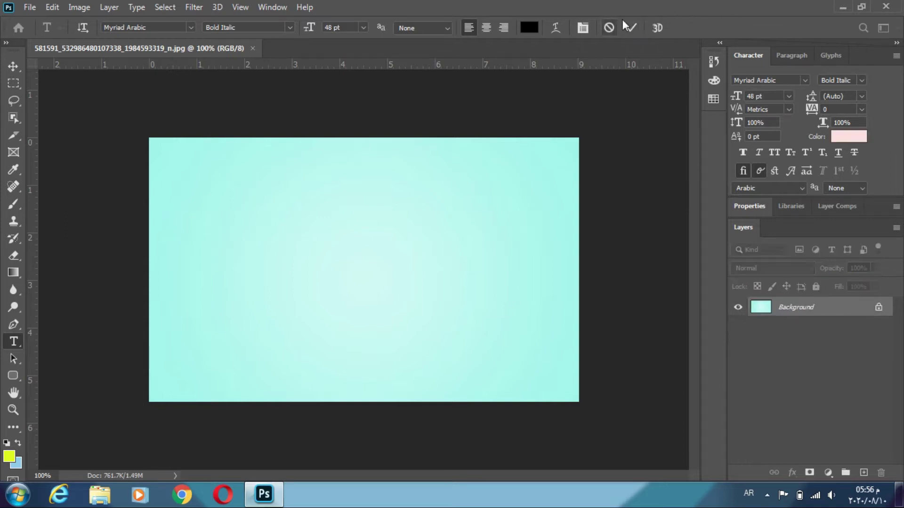
{"action": "left_click", "coordinate": [885, 6]}
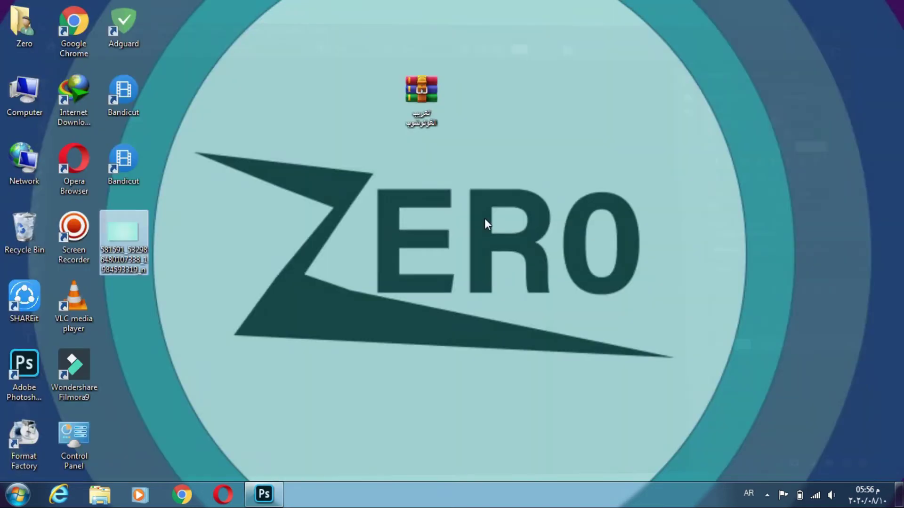
Extract the WinRAR archive on the desktop using Extract Here.
{"action": "left_click", "coordinate": [484, 219]}
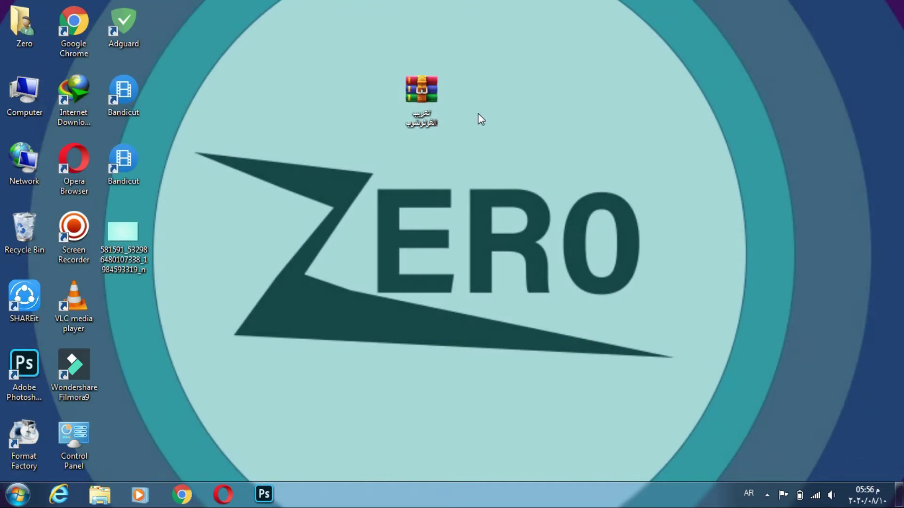
{"action": "left_click", "coordinate": [419, 95]}
{"action": "right_click", "coordinate": [431, 94]}
{"action": "left_click", "coordinate": [430, 94]}
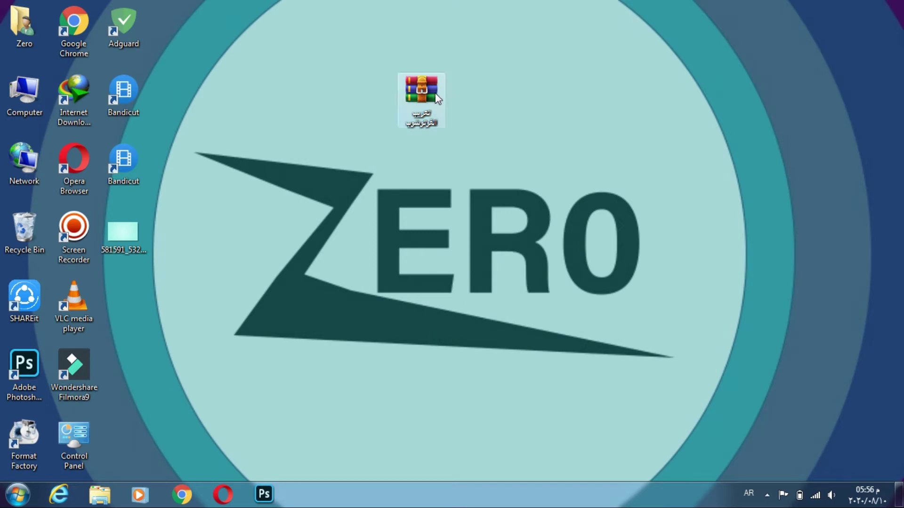
{"action": "right_click", "coordinate": [429, 93]}
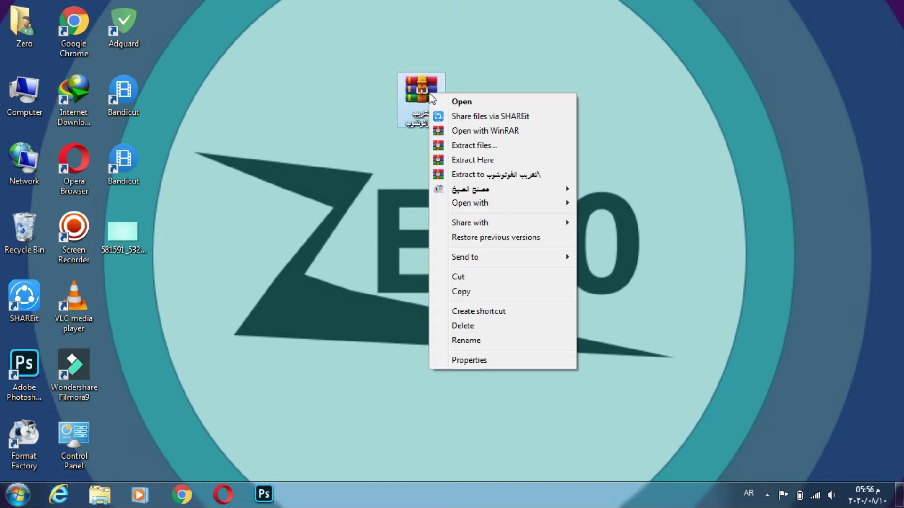
{"action": "left_click", "coordinate": [472, 159]}
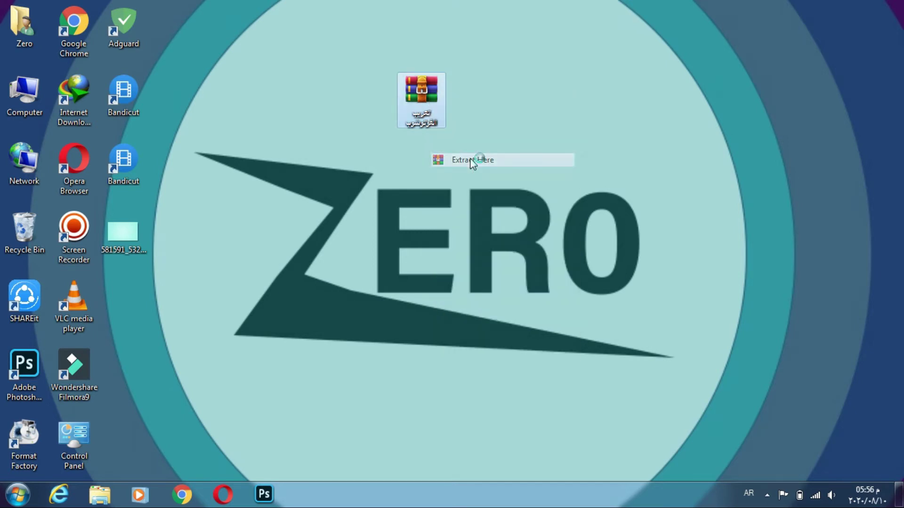
{"action": "left_click", "coordinate": [403, 270]}
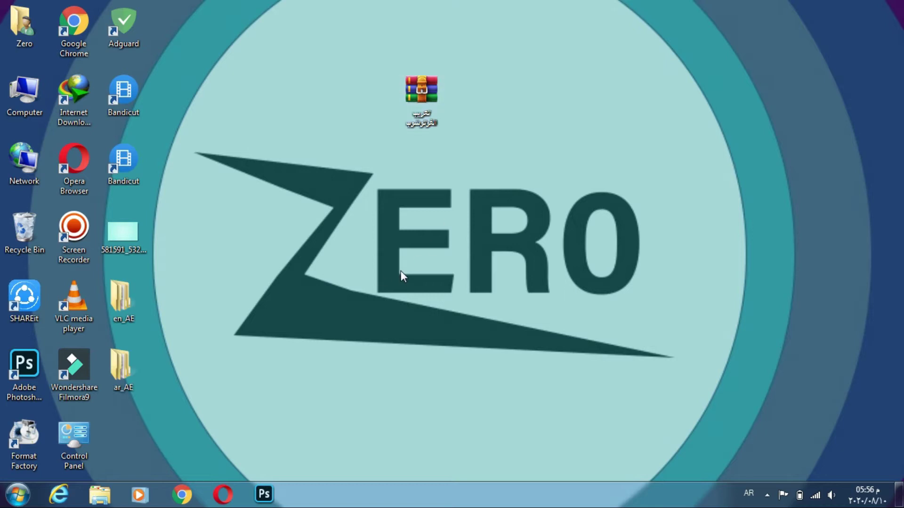
Copy the extracted en_AE and ar_AE folders.
{"action": "mouse_move", "coordinate": [121, 301]}
{"action": "left_mouse_down"}
{"action": "mouse_move", "coordinate": [143, 299]}
{"action": "mouse_move", "coordinate": [123, 363]}
{"action": "left_mouse_up"}
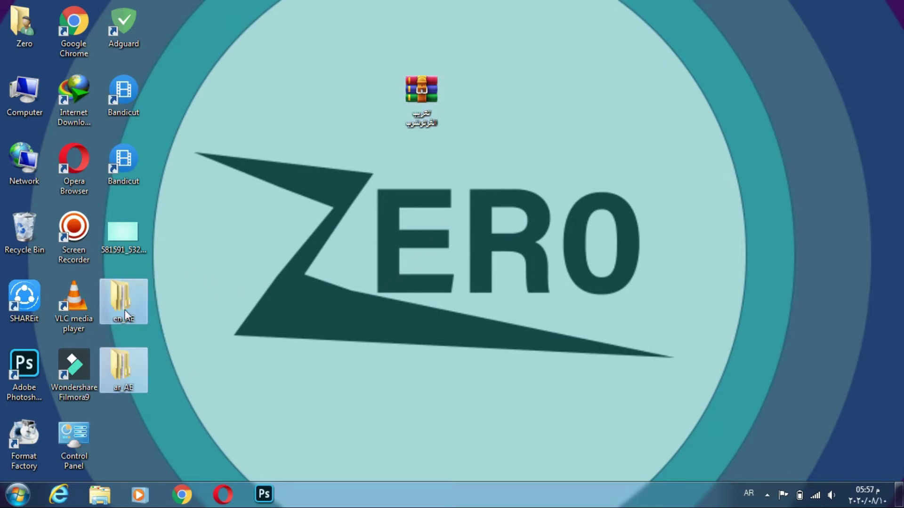
{"action": "right_click", "coordinate": [125, 313]}
{"action": "left_click", "coordinate": [155, 216]}
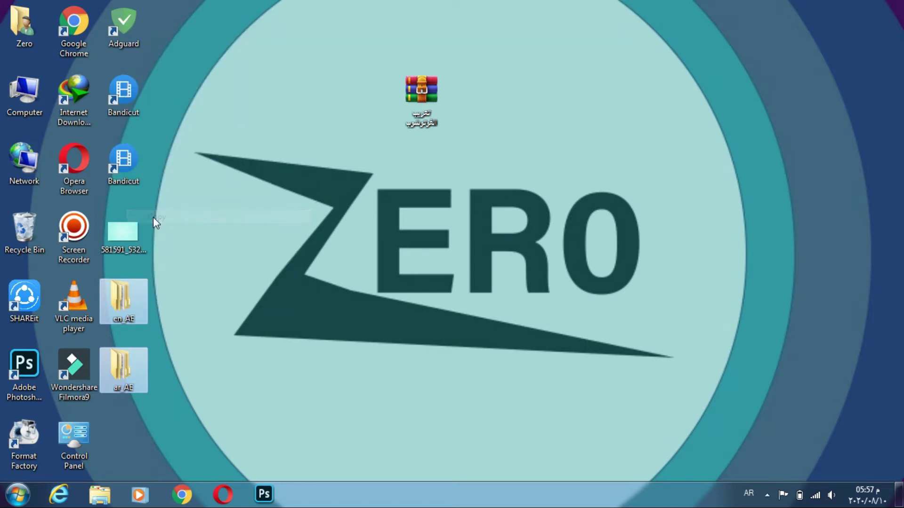
{"action": "double_click", "coordinate": [27, 97]}
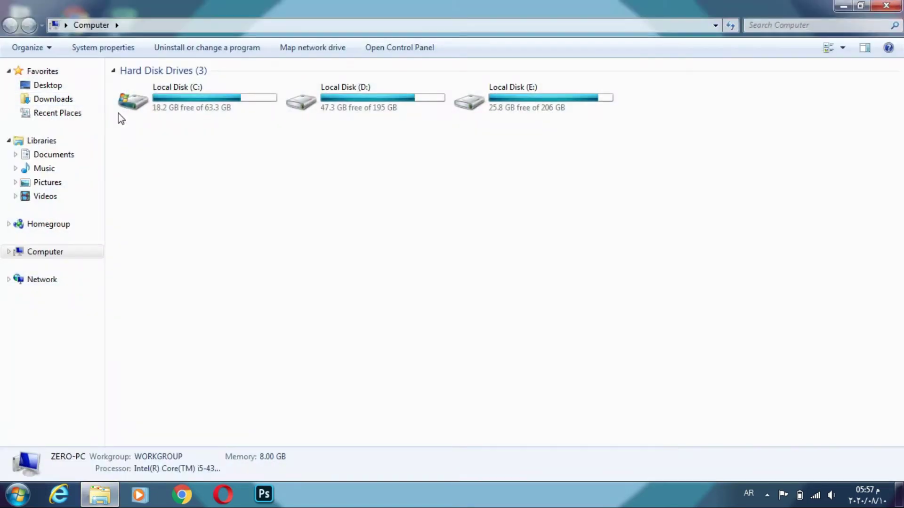
Paste the locale folders into C:\Program Files\Adobe\Adobe Photoshop 2020\Locales.
{"action": "left_click", "coordinate": [147, 109]}
{"action": "double_click", "coordinate": [147, 108]}
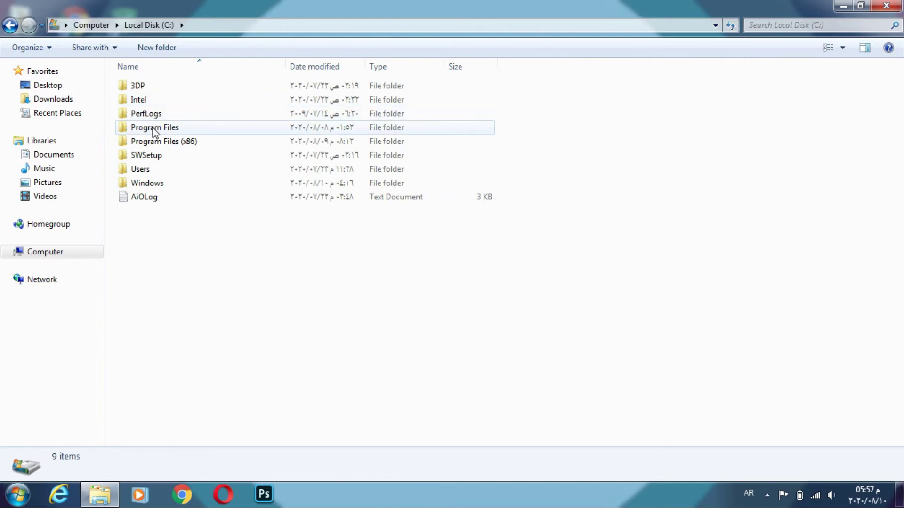
{"action": "double_click", "coordinate": [151, 131]}
{"action": "double_click", "coordinate": [153, 86]}
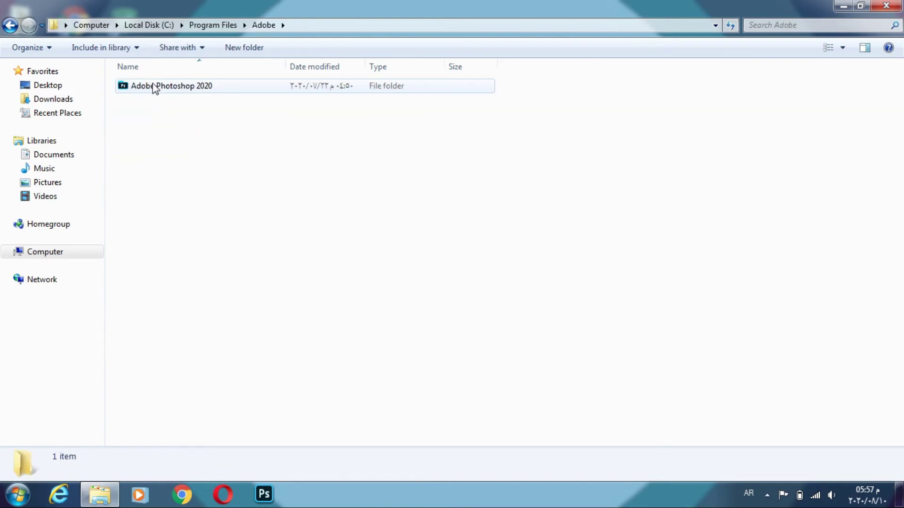
{"action": "double_click", "coordinate": [155, 87]}
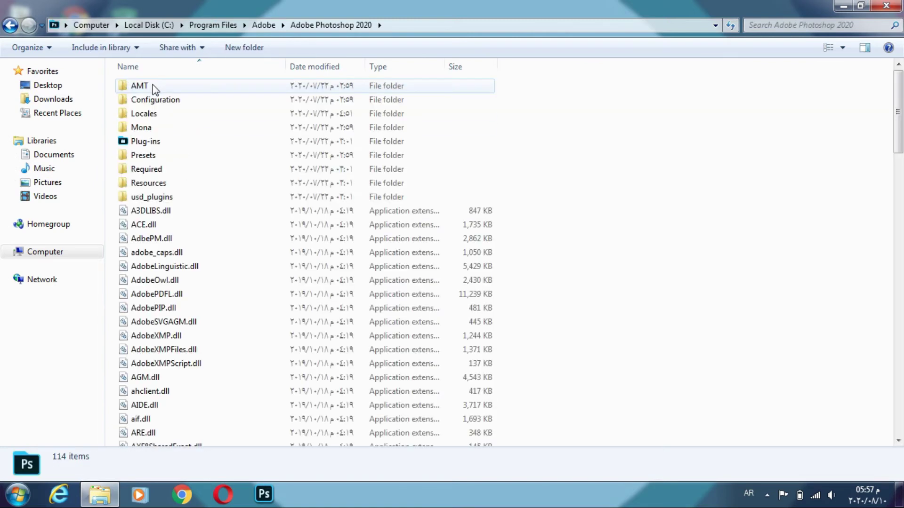
{"action": "double_click", "coordinate": [155, 115]}
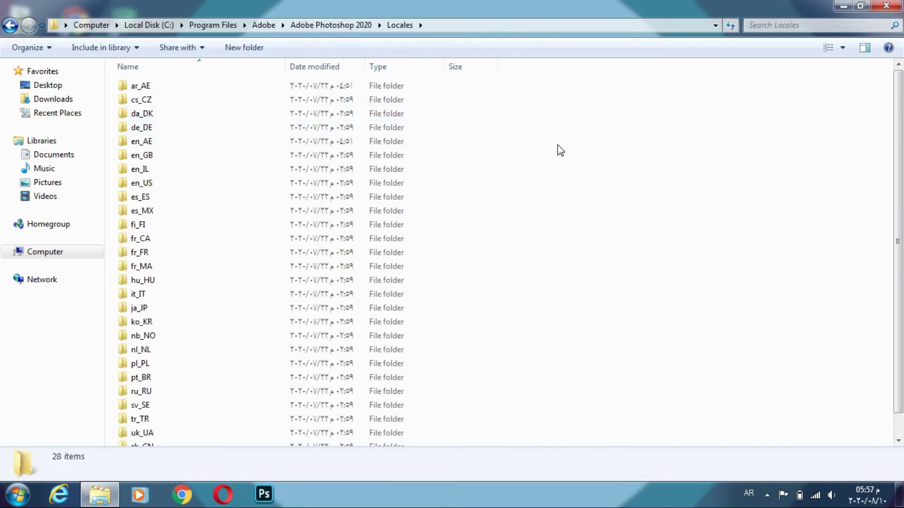
{"action": "right_click", "coordinate": [577, 149]}
{"action": "left_click", "coordinate": [615, 241]}
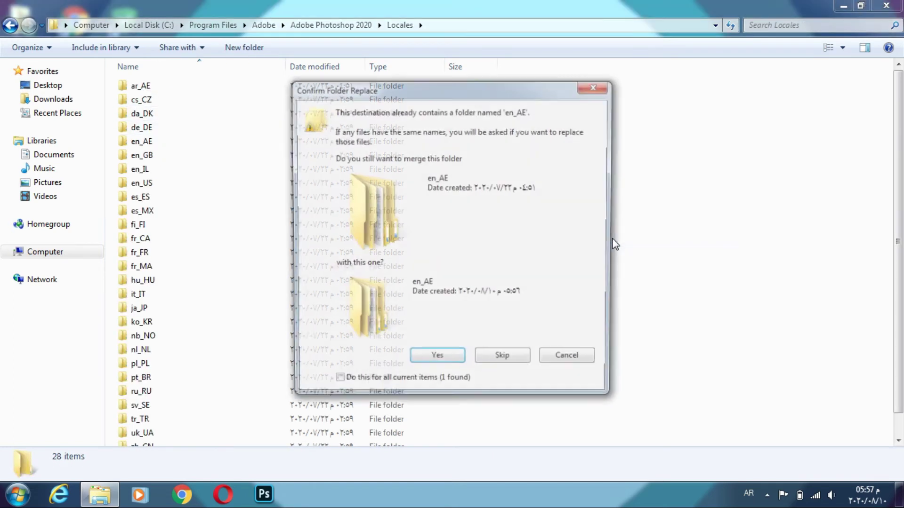
Accept all folder merges, replace the pack.inf files, close Explorer and relaunch Photoshop.
{"action": "left_click", "coordinate": [428, 361]}
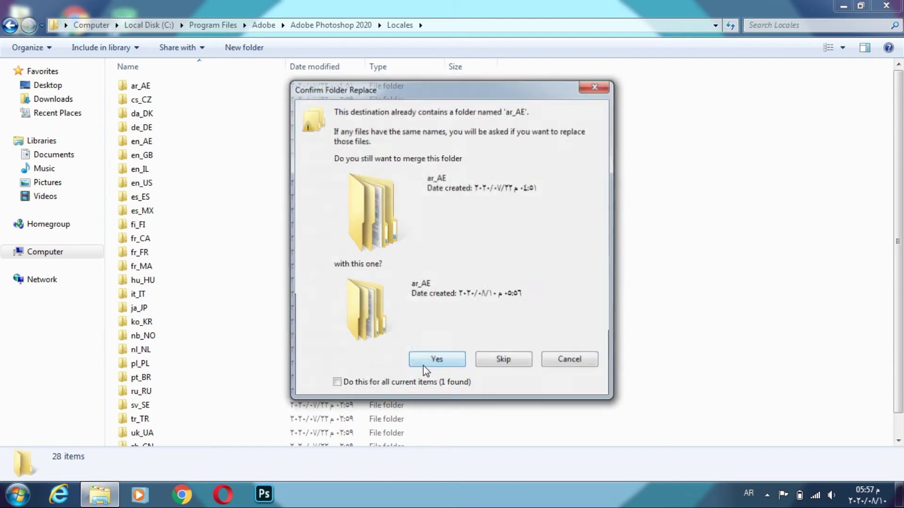
{"action": "left_click", "coordinate": [422, 364]}
{"action": "left_click", "coordinate": [422, 363]}
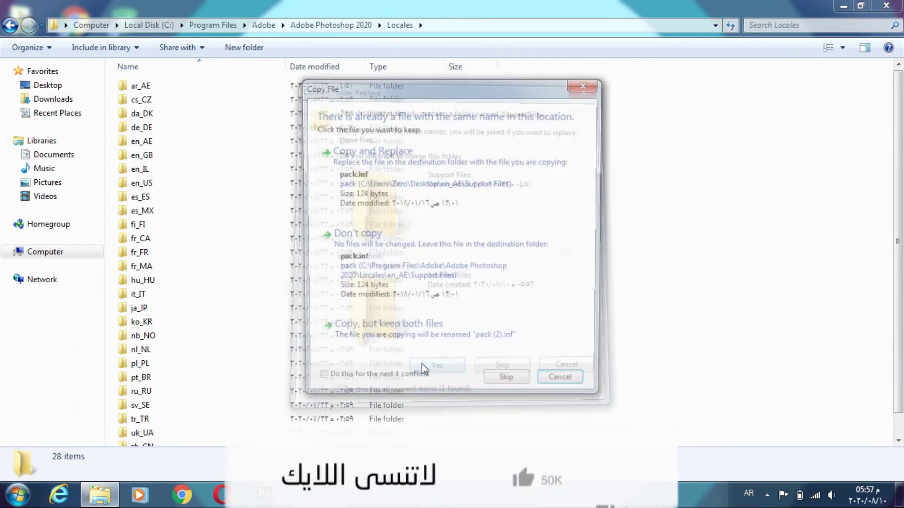
{"action": "left_click", "coordinate": [413, 382]}
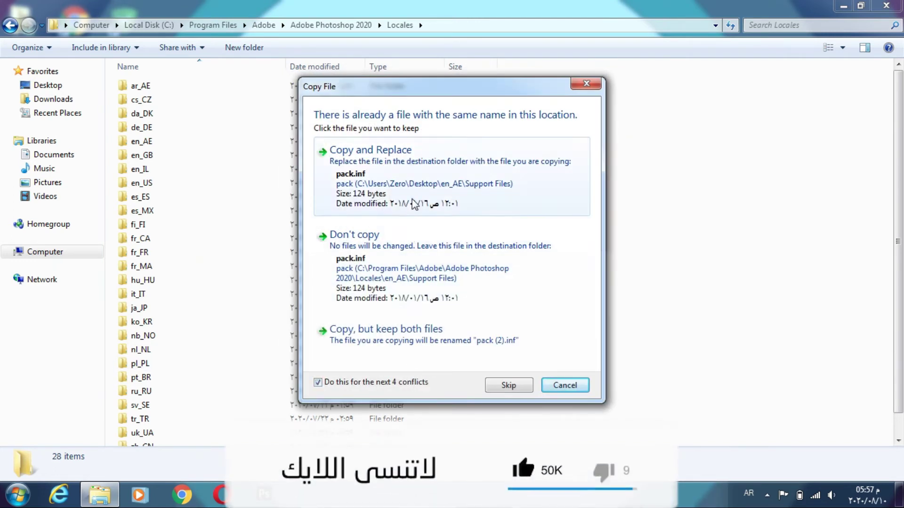
{"action": "left_click", "coordinate": [414, 204]}
{"action": "left_click", "coordinate": [419, 372]}
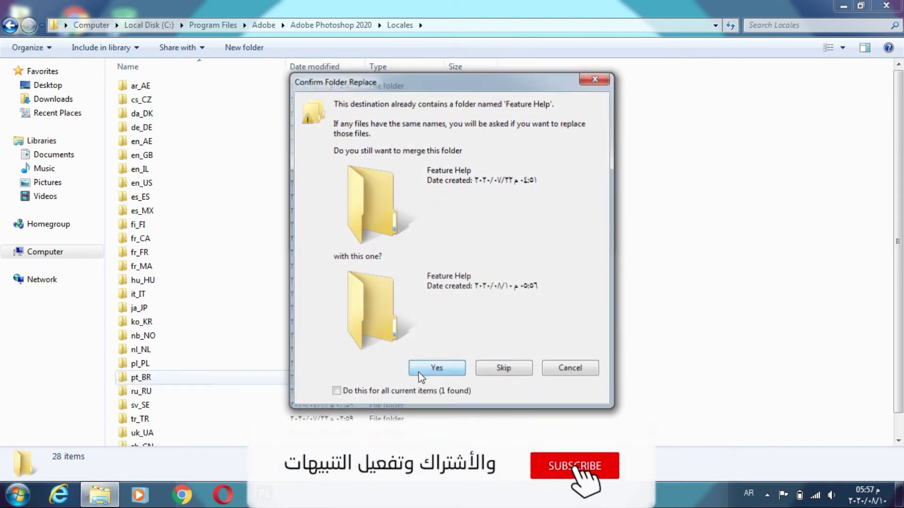
{"action": "left_click", "coordinate": [419, 372]}
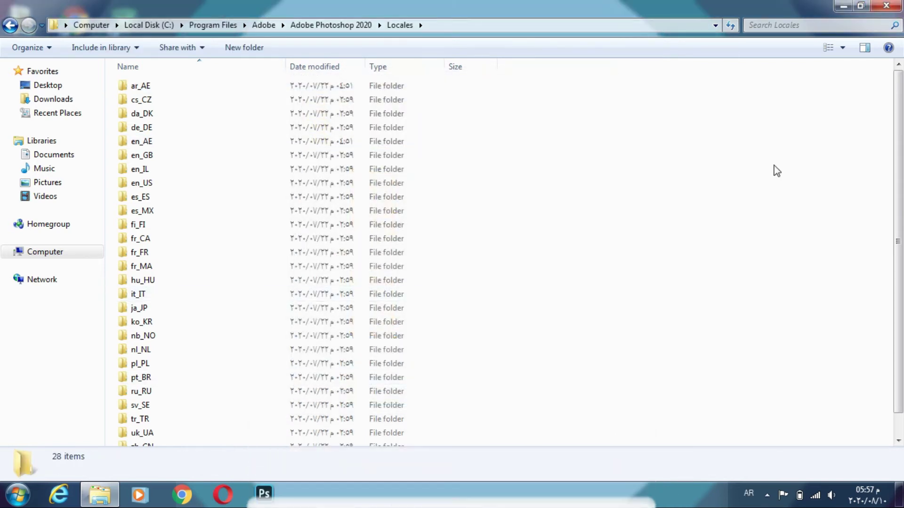
{"action": "left_click", "coordinate": [886, 5]}
{"action": "left_click", "coordinate": [259, 496]}
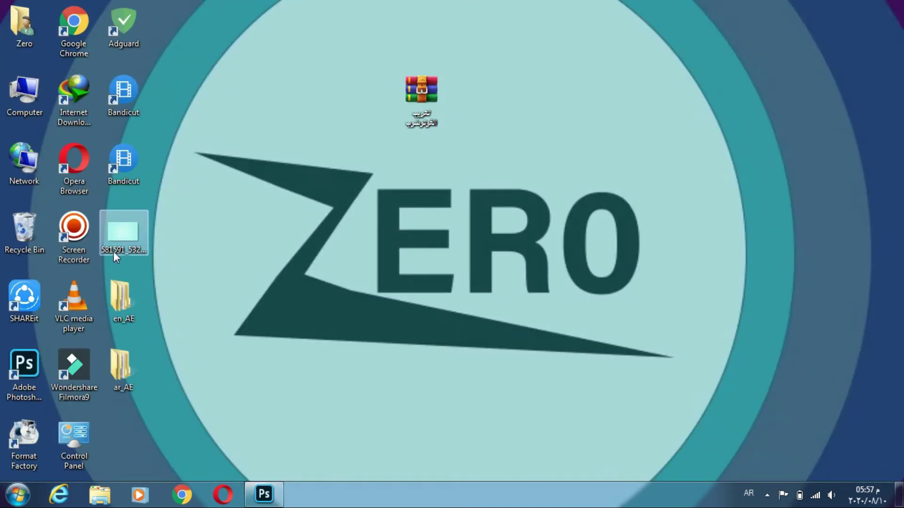
Open the light-cyan image and start a text layer with colour 000000.
{"action": "mouse_move", "coordinate": [117, 244]}
{"action": "left_mouse_down"}
{"action": "mouse_move", "coordinate": [171, 343]}
{"action": "mouse_move", "coordinate": [306, 298]}
{"action": "left_mouse_up"}
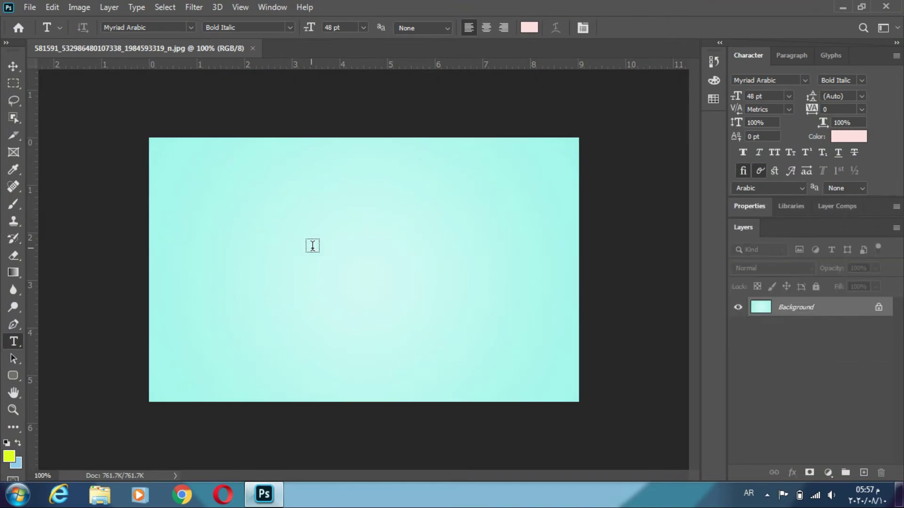
{"action": "left_click", "coordinate": [270, 215]}
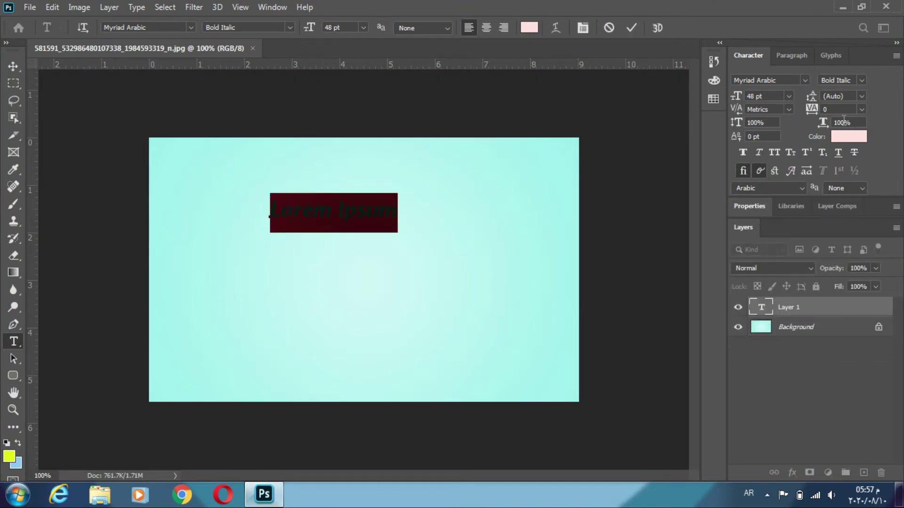
{"action": "left_click", "coordinate": [847, 137]}
{"action": "type", "text": "000000"}
{"action": "left_click", "coordinate": [776, 146]}
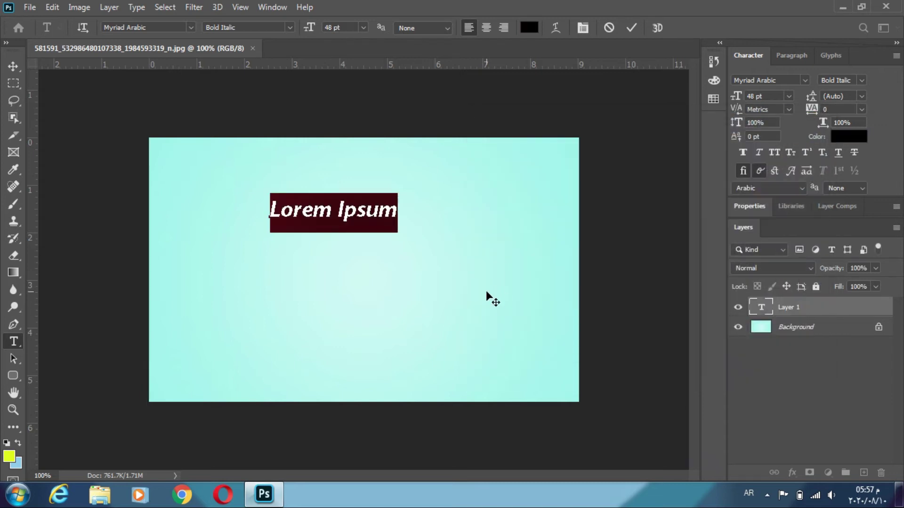
Type trial Arabic text رباحجك, erase it all and cancel the text edit.
{"action": "type", "text": "رب"}
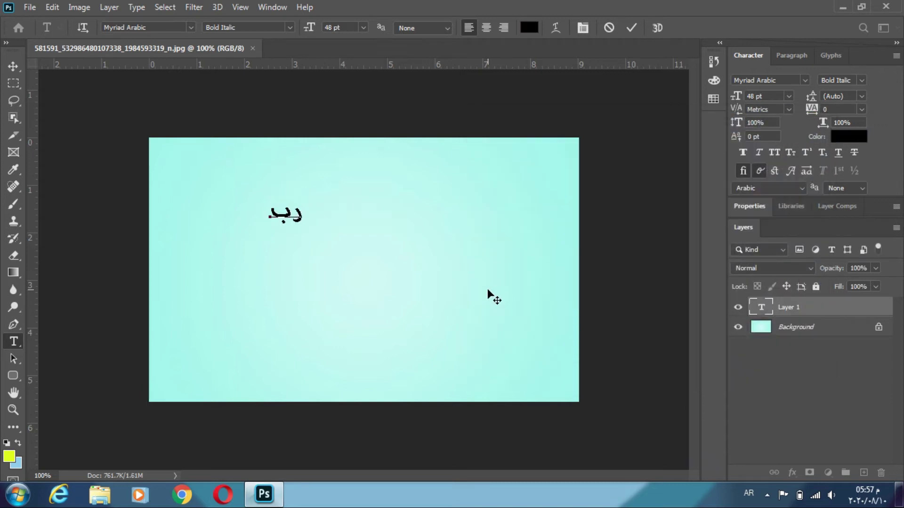
{"action": "type", "text": "احجك"}
{"action": "key", "text": "BackSpace"}
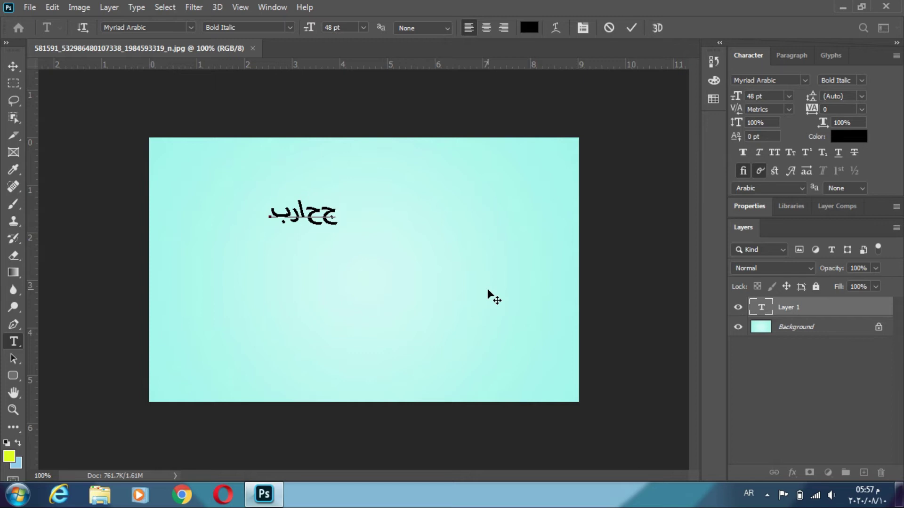
{"action": "key", "text": "ctrl+a"}
{"action": "key", "text": "BackSpace"}
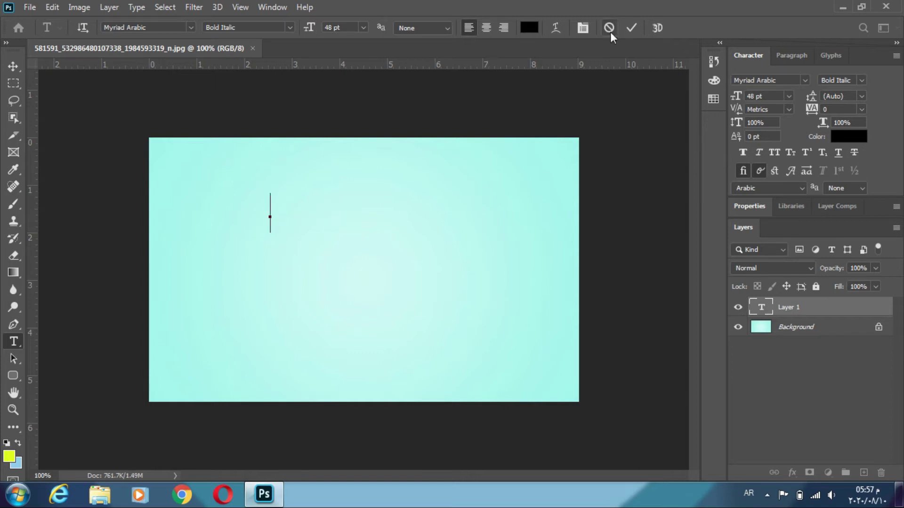
{"action": "left_click", "coordinate": [610, 32]}
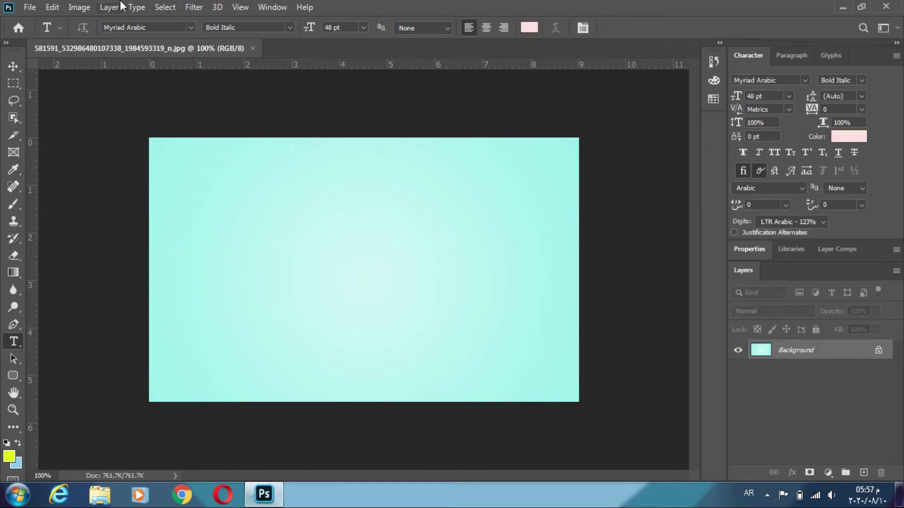
Set the Type preference text engine to Middle Eastern and South Asian and save.
{"action": "left_click", "coordinate": [52, 9]}
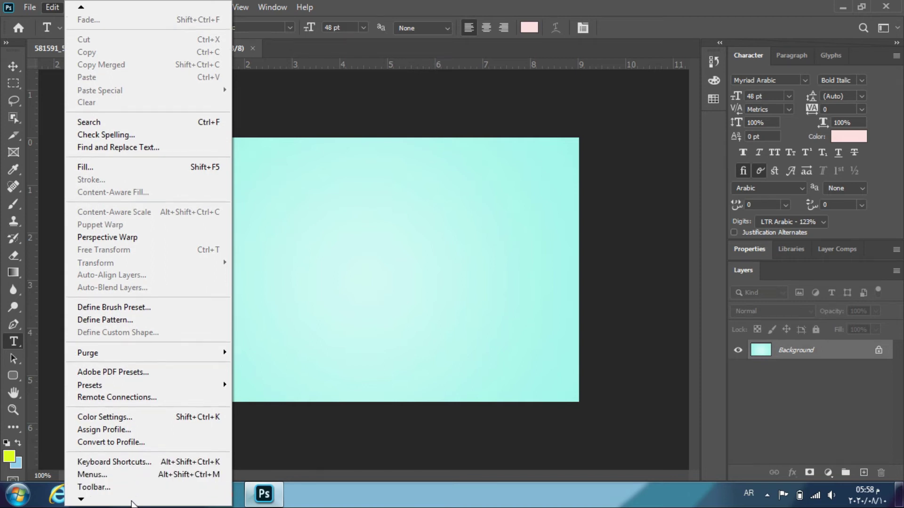
{"action": "mouse_move", "coordinate": [142, 488]}
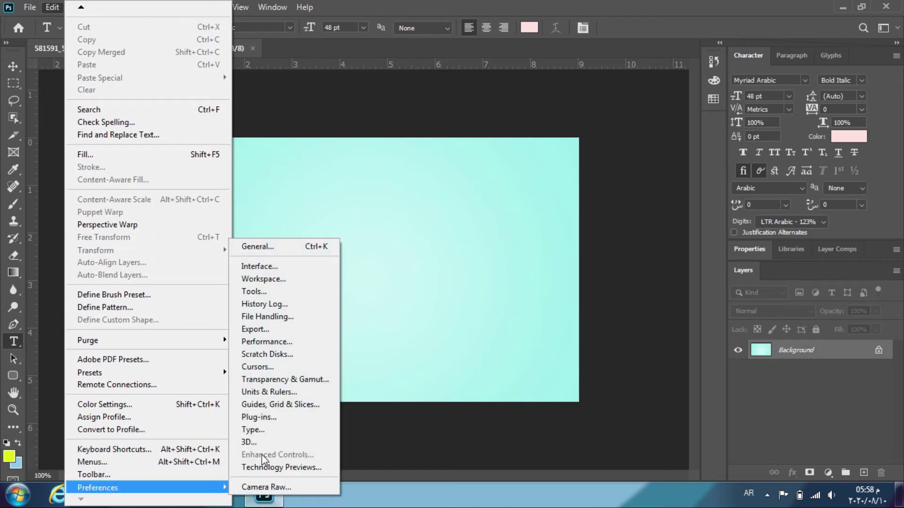
{"action": "left_click", "coordinate": [296, 253]}
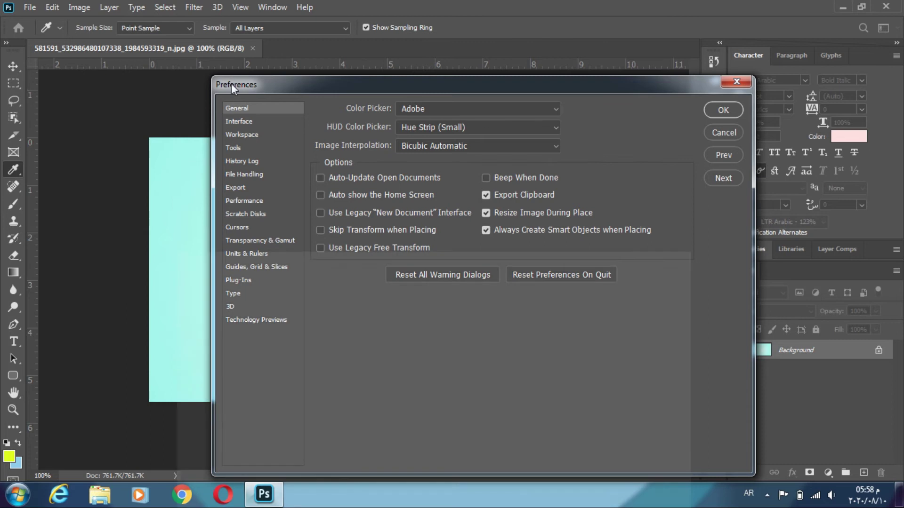
{"action": "left_click", "coordinate": [233, 294]}
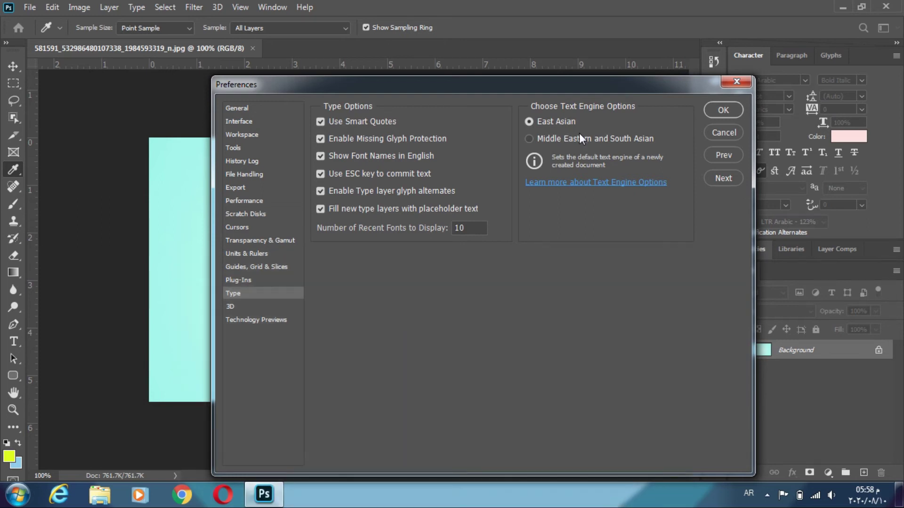
{"action": "left_click", "coordinate": [578, 138]}
{"action": "left_click", "coordinate": [723, 110]}
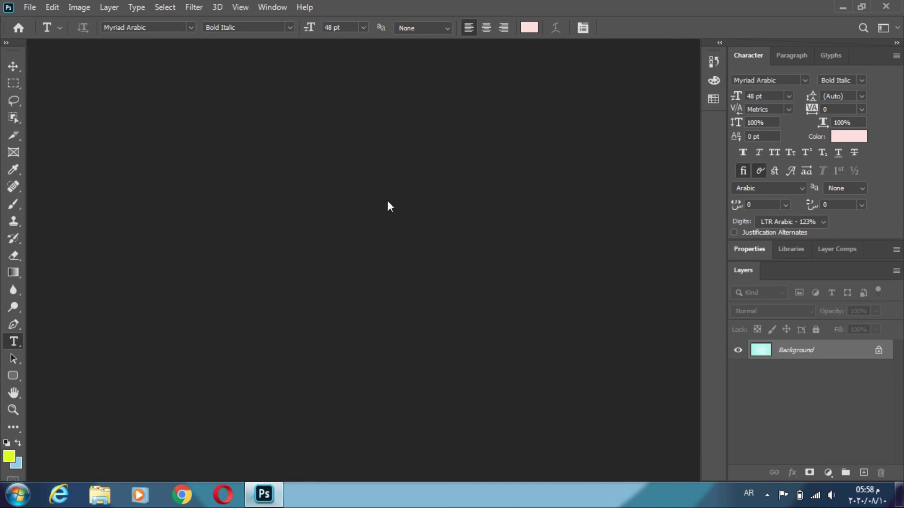
Quit and relaunch Photoshop, then reopen the light-cyan image.
{"action": "key", "text": "super+d"}
{"action": "left_click", "coordinate": [258, 496]}
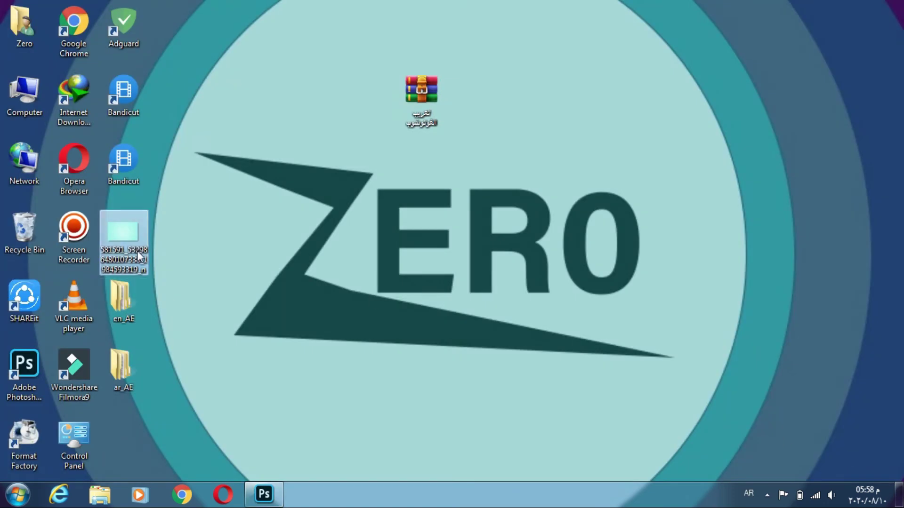
{"action": "mouse_move", "coordinate": [137, 250]}
{"action": "left_mouse_down"}
{"action": "mouse_move", "coordinate": [264, 496]}
{"action": "mouse_move", "coordinate": [256, 323]}
{"action": "left_mouse_up"}
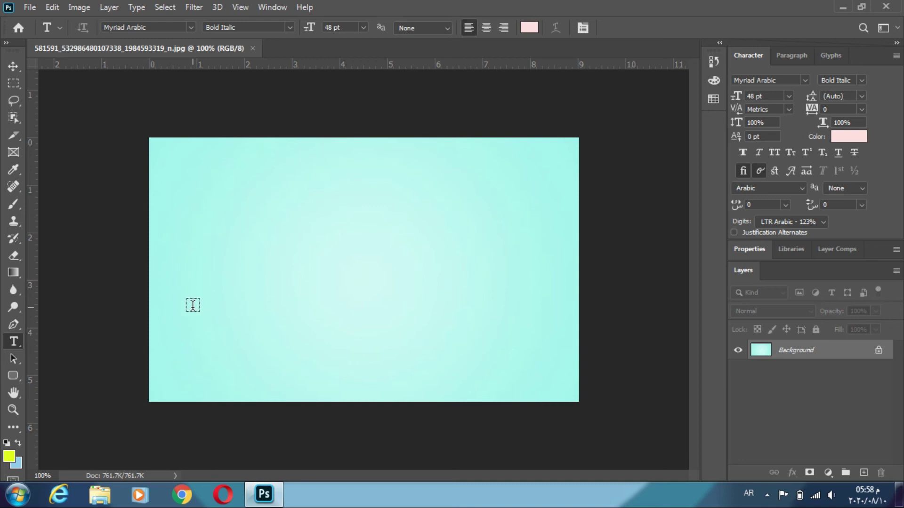
Start a new text layer on the image's left side with black text colour.
{"action": "left_click", "coordinate": [192, 306]}
{"action": "left_click", "coordinate": [848, 137]}
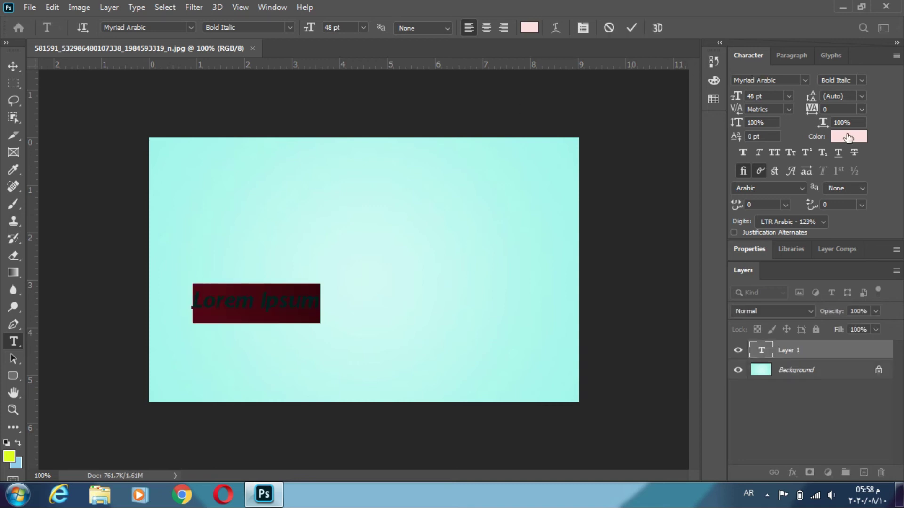
{"action": "left_click_drag", "start_coordinate": [631, 206], "coordinate": [649, 322]}
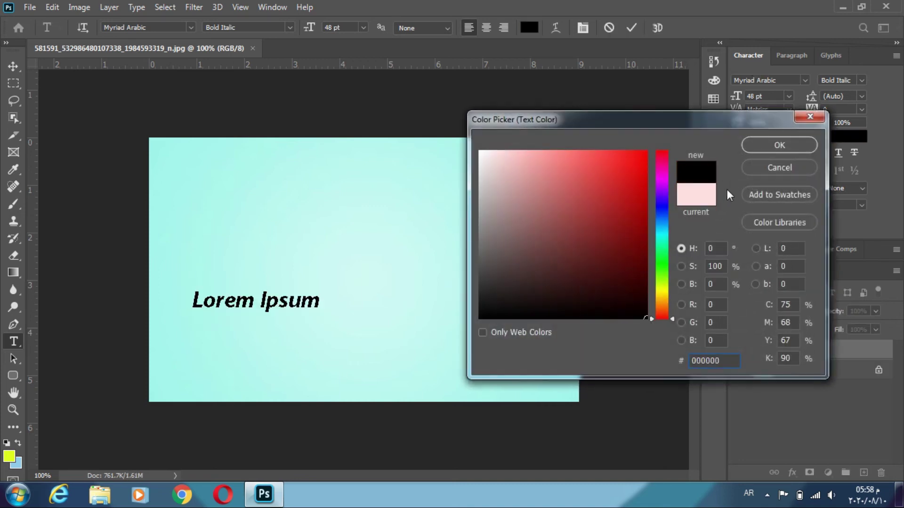
{"action": "left_click", "coordinate": [755, 147]}
Type the Arabic word العاب, correcting earlier mistyped letters.
{"action": "type", "text": "براك"}
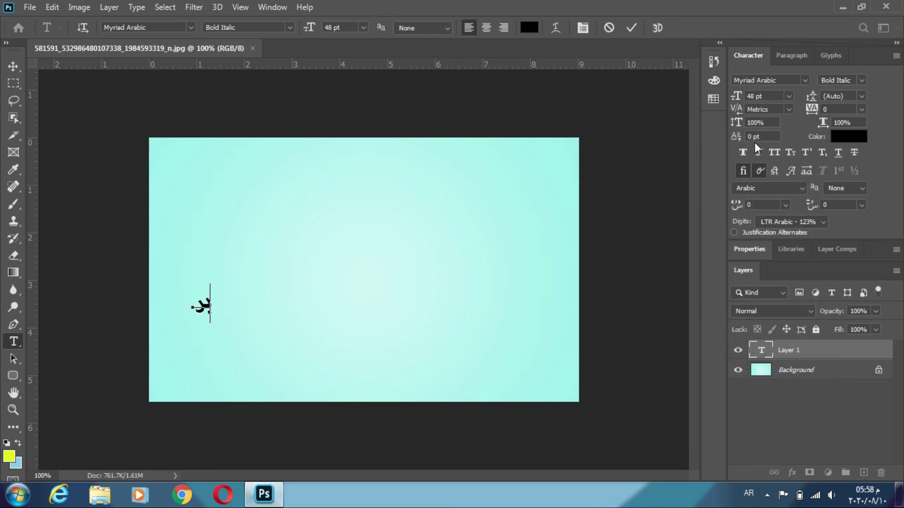
{"action": "key", "text": "BackSpace"}
{"action": "type", "text": "ن"}
{"action": "key", "text": "BackSpace"}
{"action": "type", "text": "مج"}
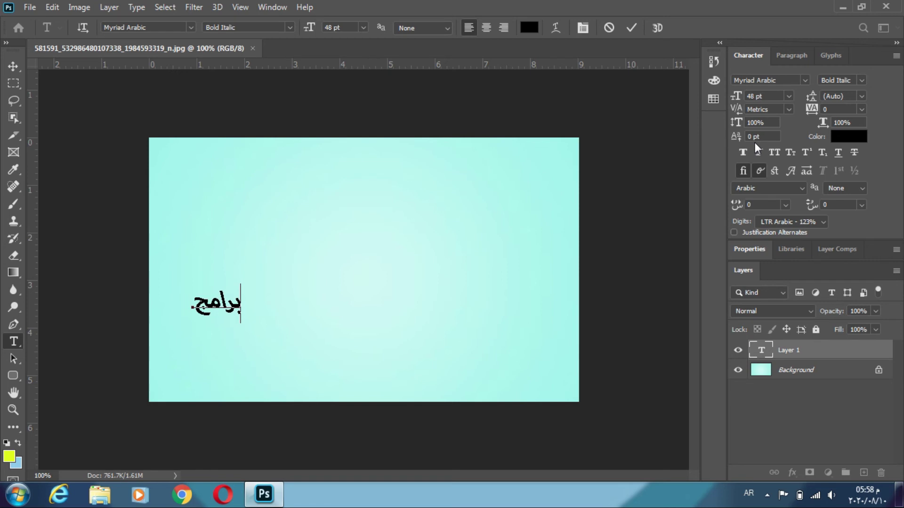
{"action": "key", "text": "BackSpace"}
{"action": "key", "text": "BackSpace"}
{"action": "key", "text": "BackSpace"}
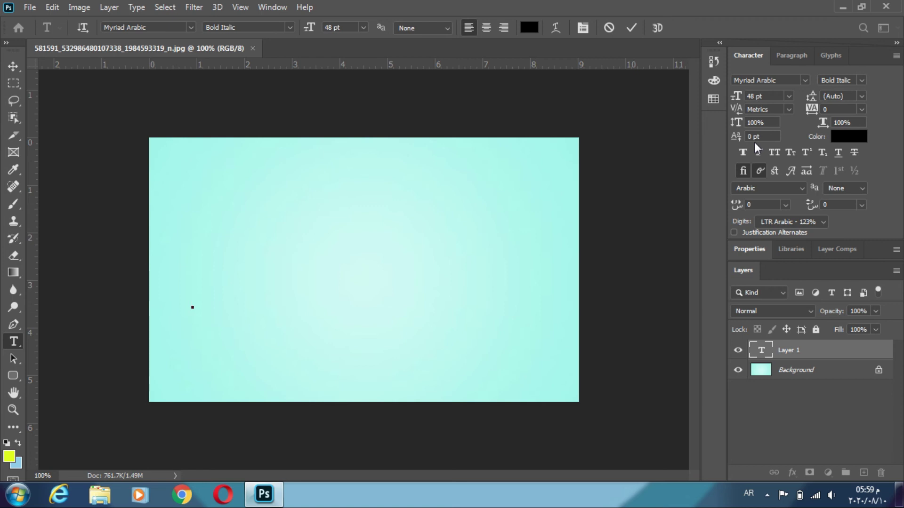
{"action": "type", "text": "العاب"}
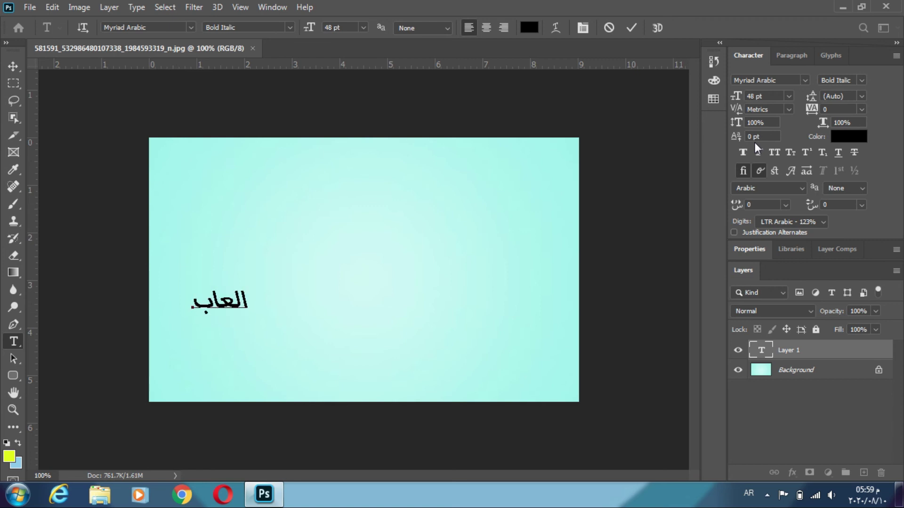